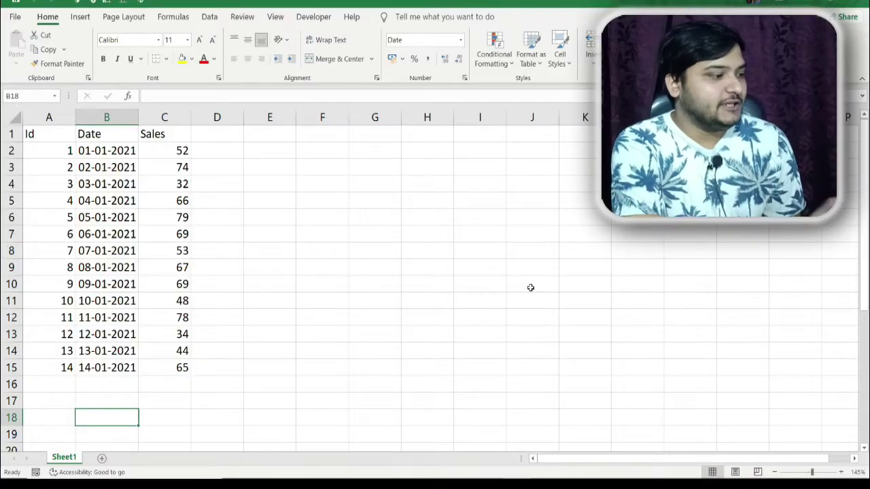
Select the Id, Date and Sales columns and the date and sales data down to C15.
click(65, 114)
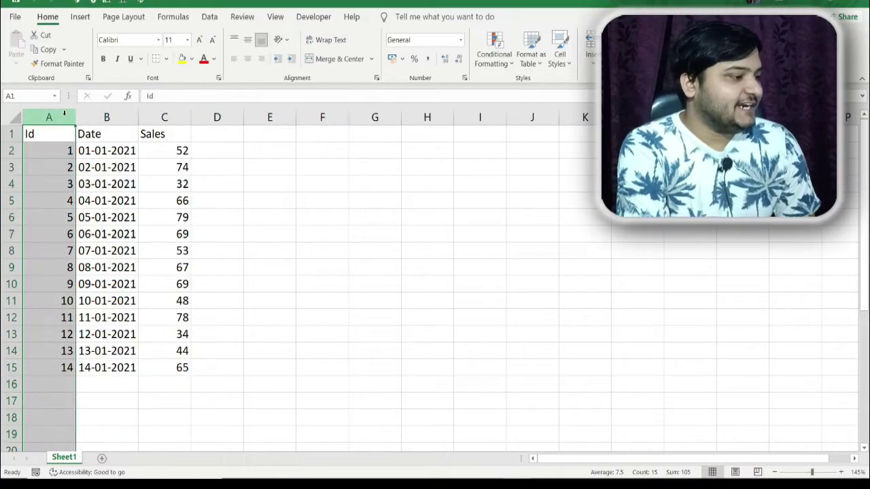
click(106, 117)
click(171, 116)
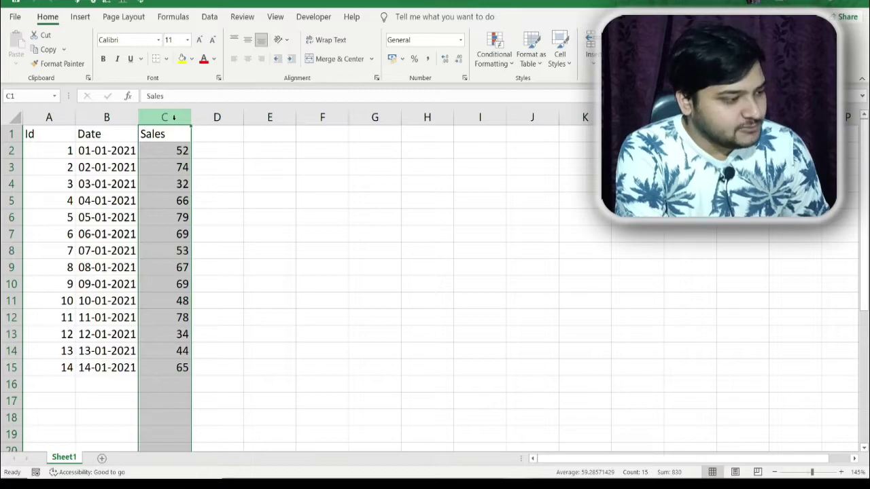
click(121, 154)
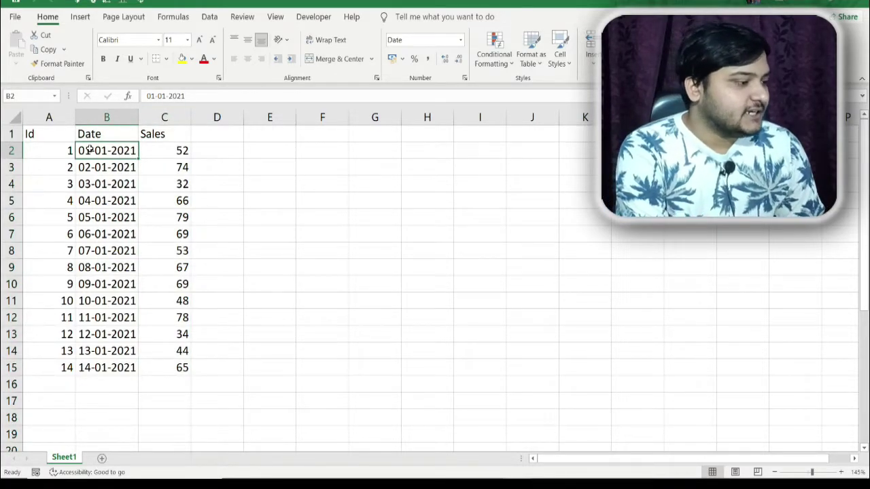
drag(89, 150, 170, 350)
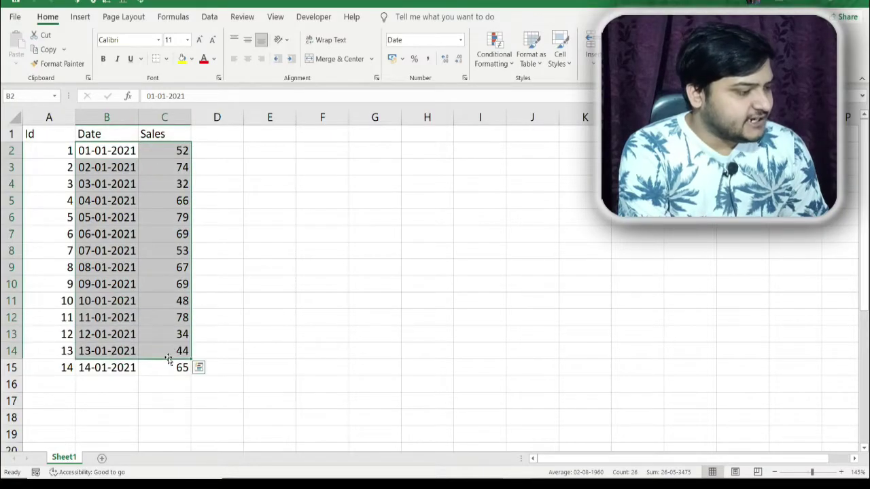
click(168, 365)
Check cells C15 and D4, view the SQL window, then return to the RUNNING SUM workbook.
key(F2)
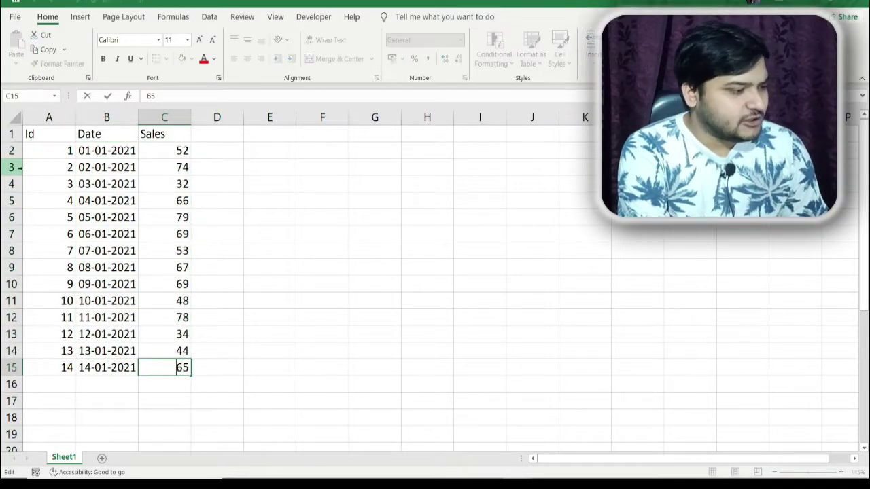
click(224, 209)
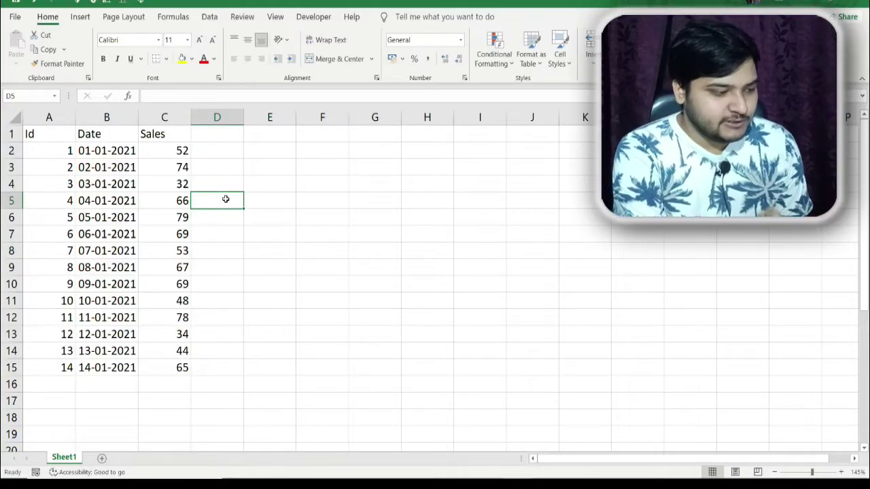
key(Up)
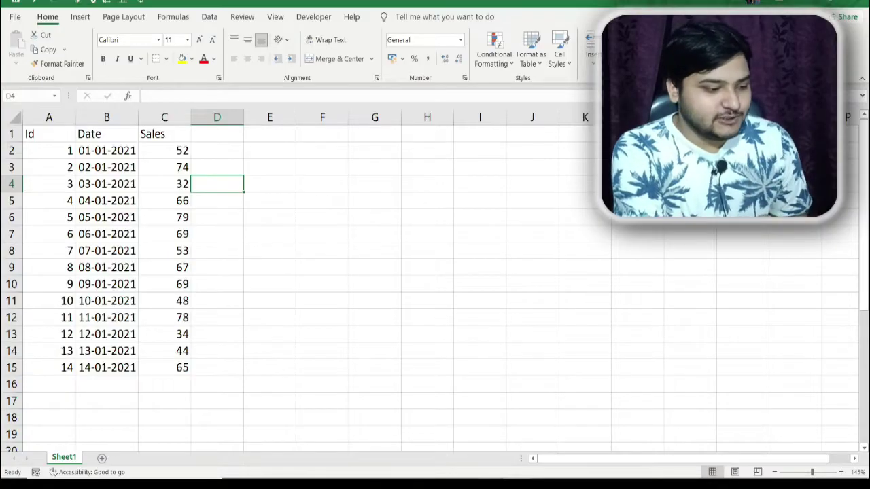
key(alt+Tab)
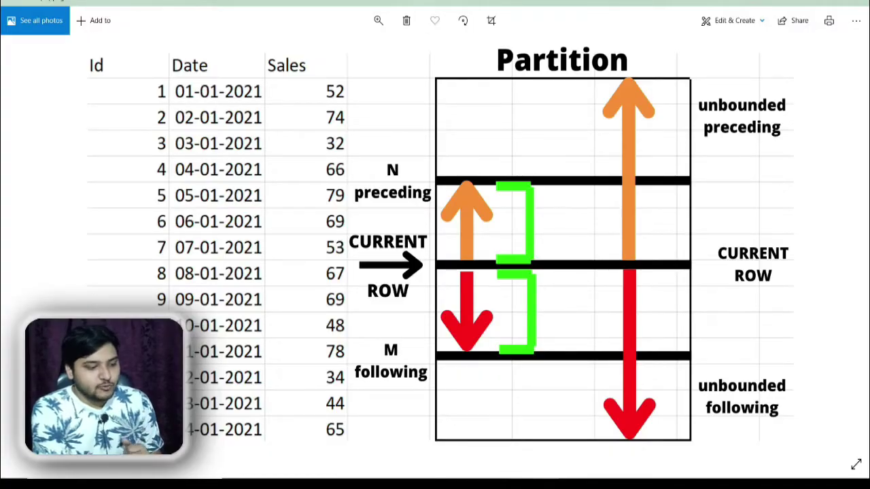
click(518, 453)
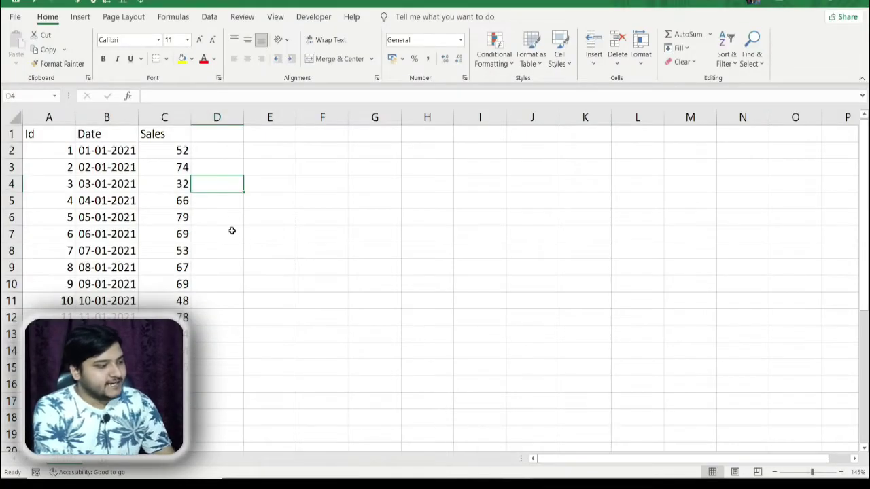
Enter =C3+C4+C2 in D3 and fill it down to D15, then check D10's formula.
click(213, 167)
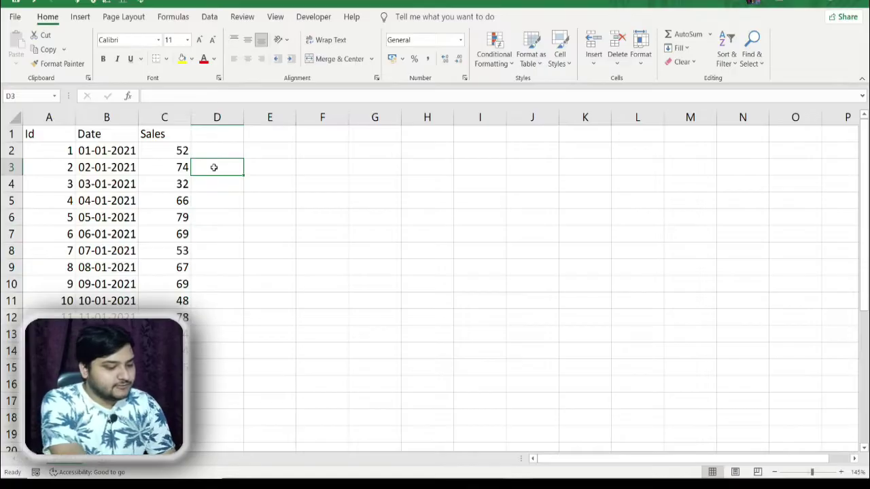
text(=)
click(166, 167)
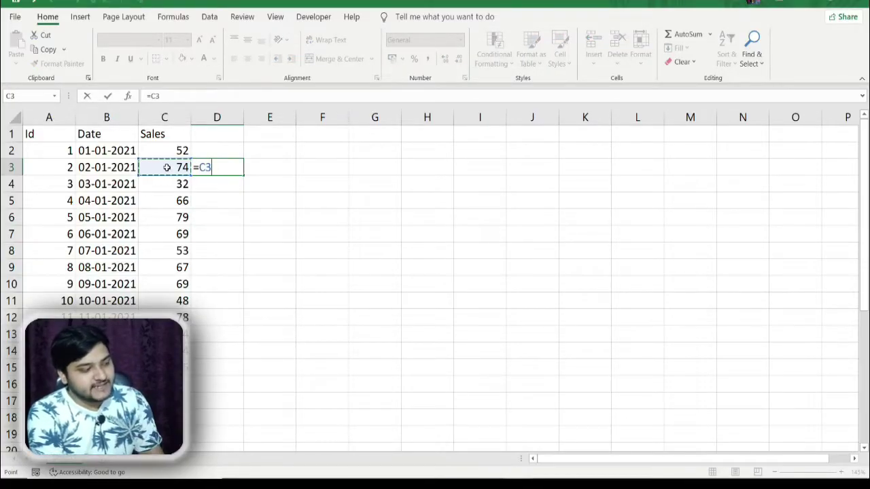
text(+)
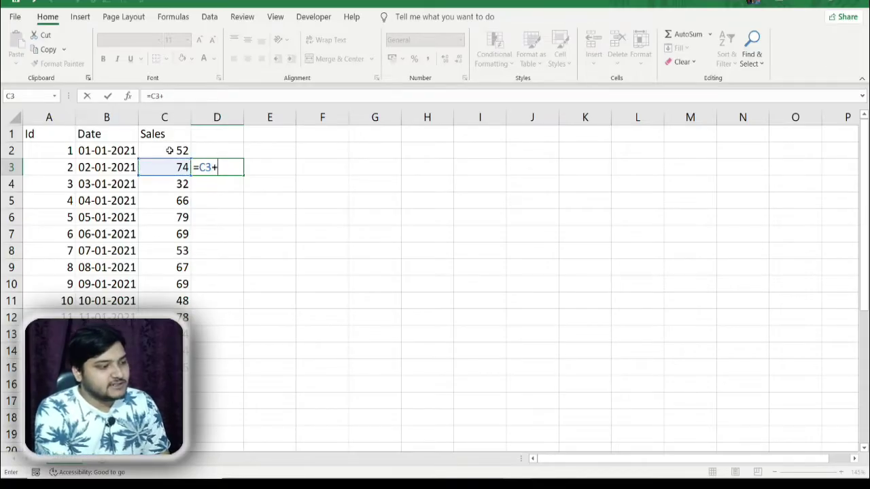
click(169, 150)
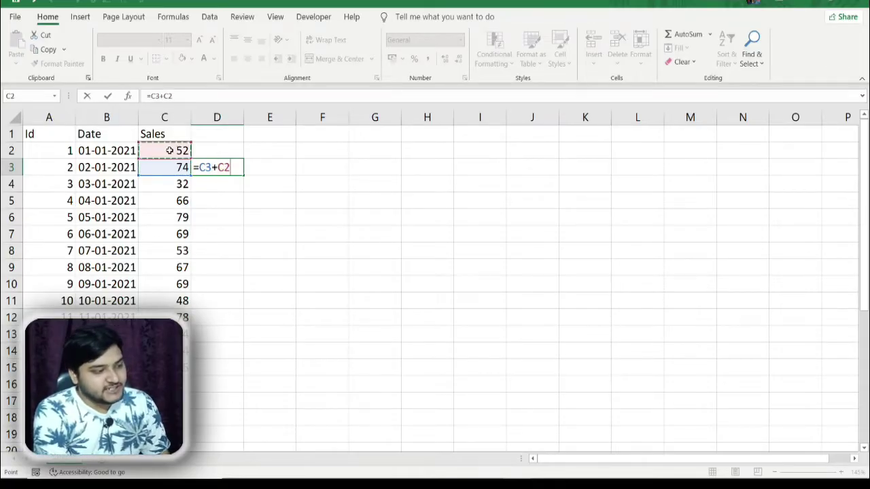
click(172, 183)
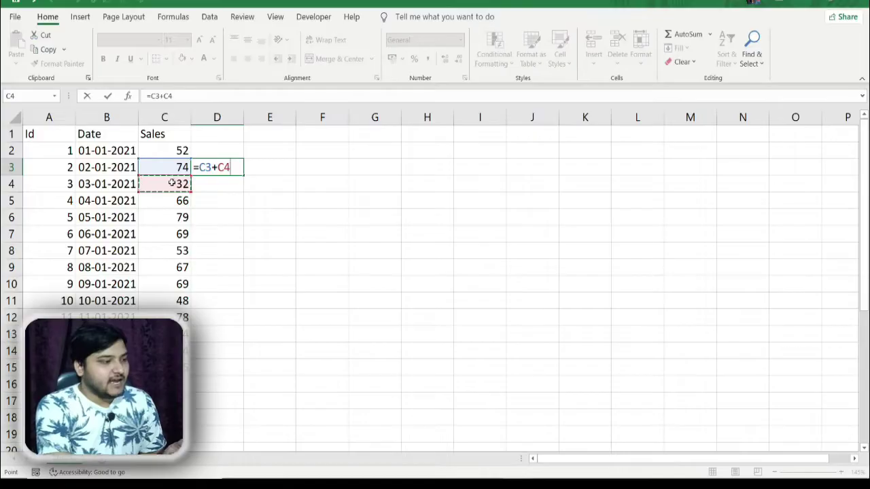
text(+)
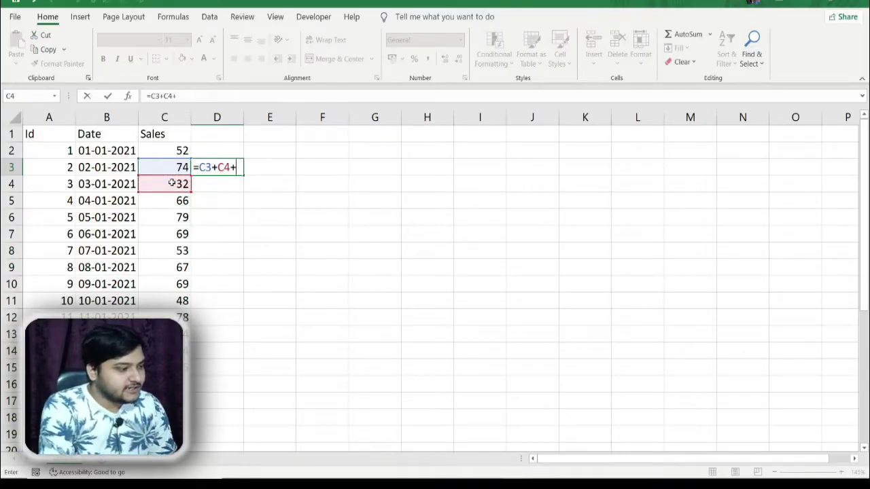
click(164, 151)
key(ctrl+Return)
drag(244, 175, 231, 367)
click(216, 286)
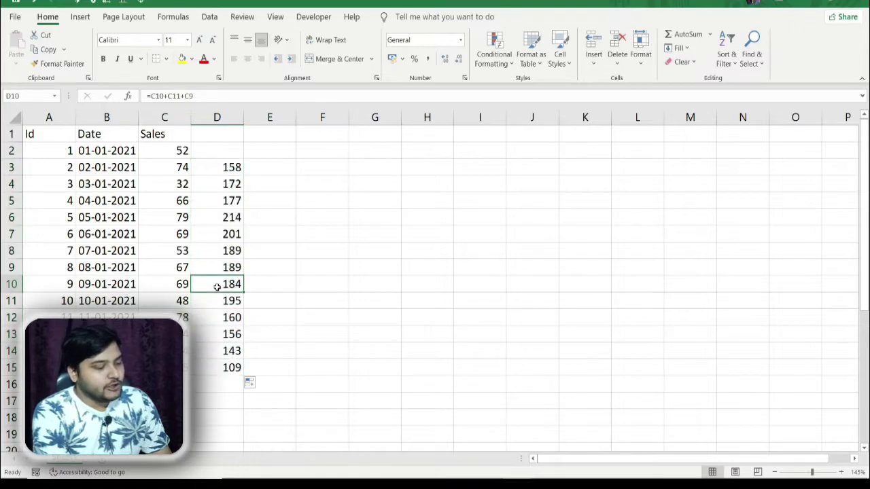
Review the moving-sum formulas in D7, D6 and D3.
click(217, 235)
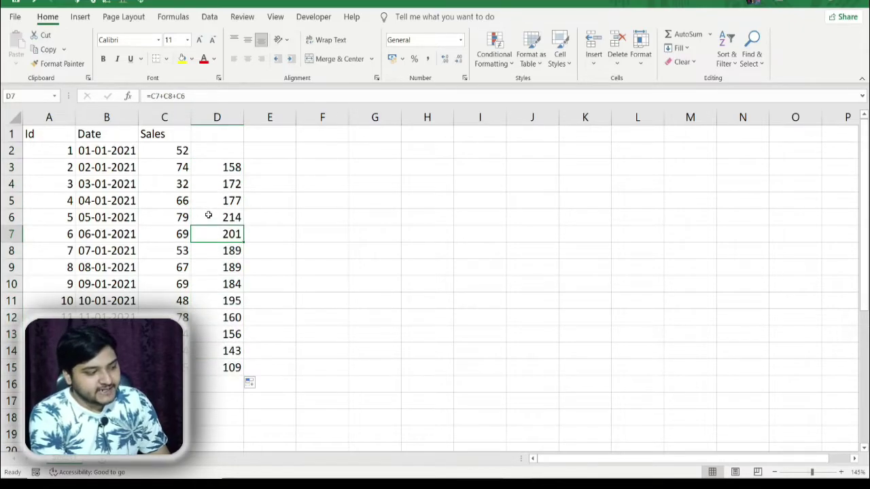
click(209, 216)
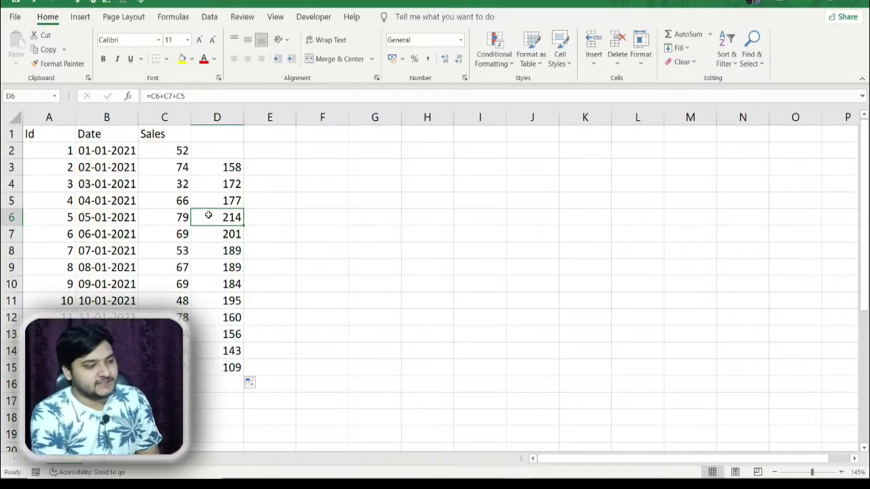
click(209, 165)
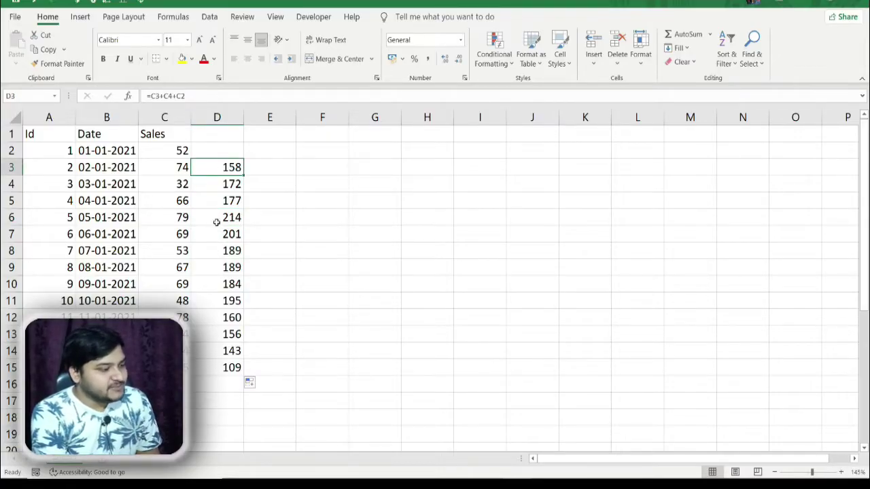
click(216, 222)
Highlight the Sales value 79 in C6 yellow, the centre row of D6's sum.
drag(49, 214, 213, 219)
click(213, 219)
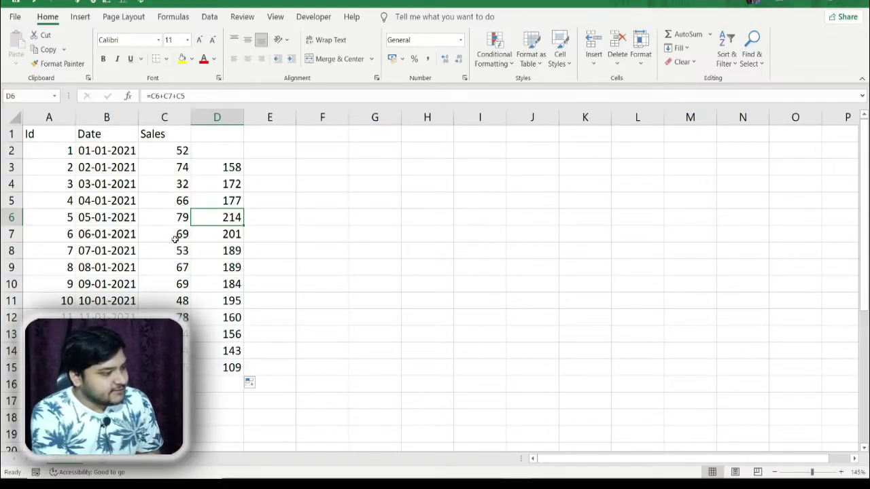
click(167, 217)
key(F4)
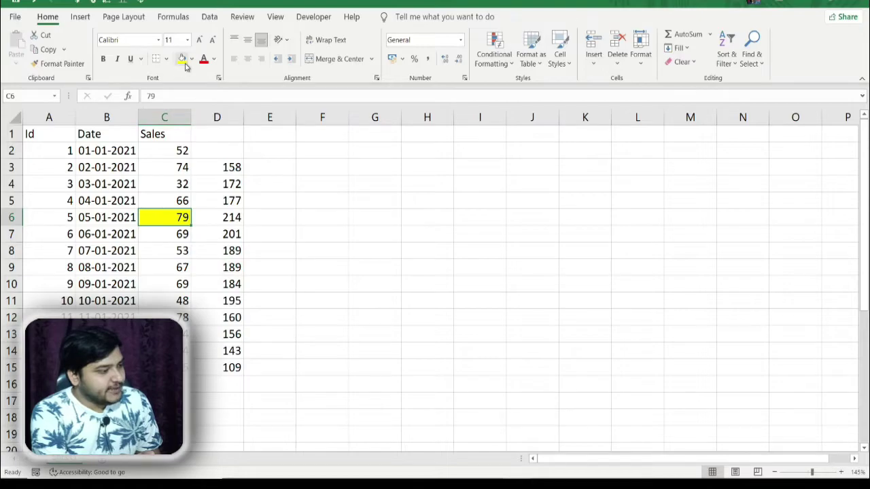
Fill C7 (69) and C5 (66) yellow alongside C6.
click(211, 222)
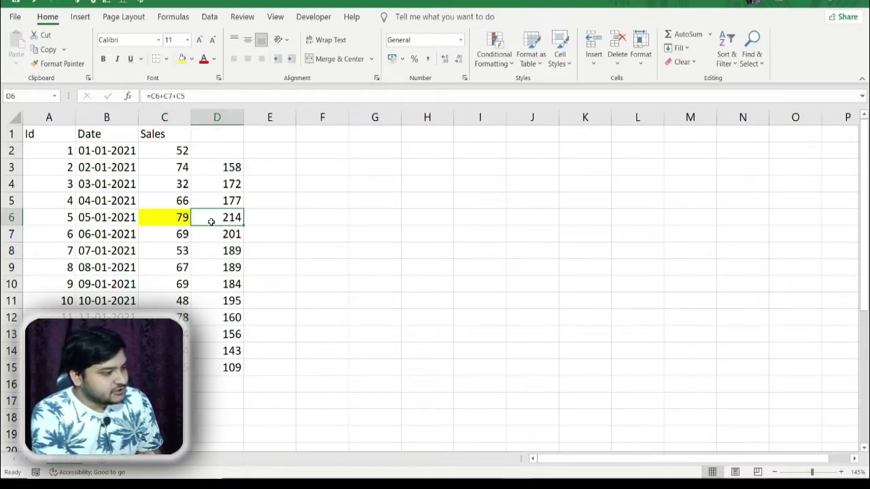
click(175, 217)
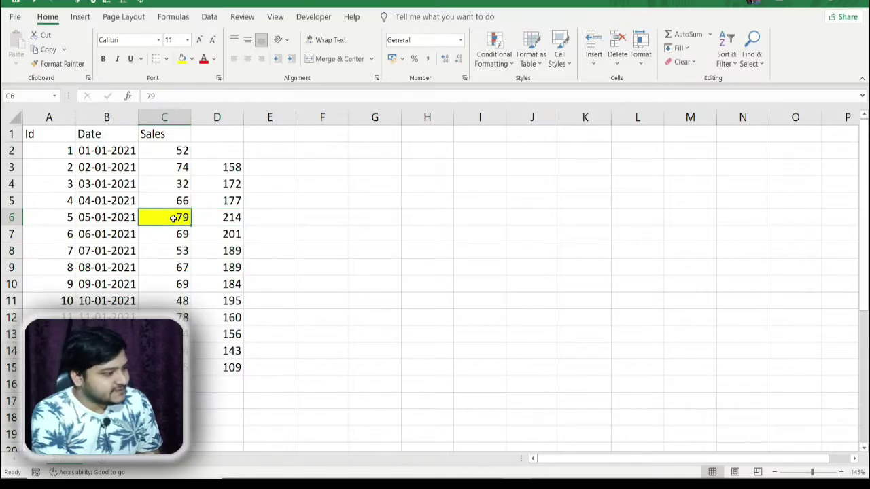
click(215, 217)
click(174, 233)
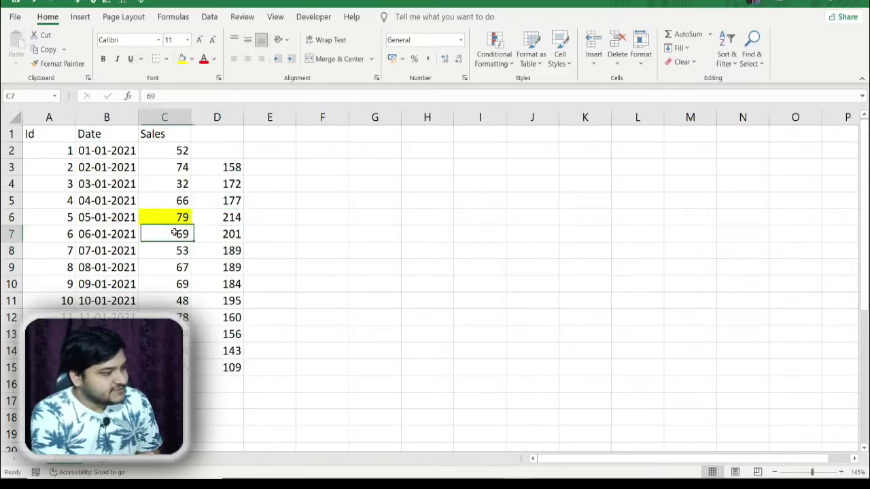
click(181, 59)
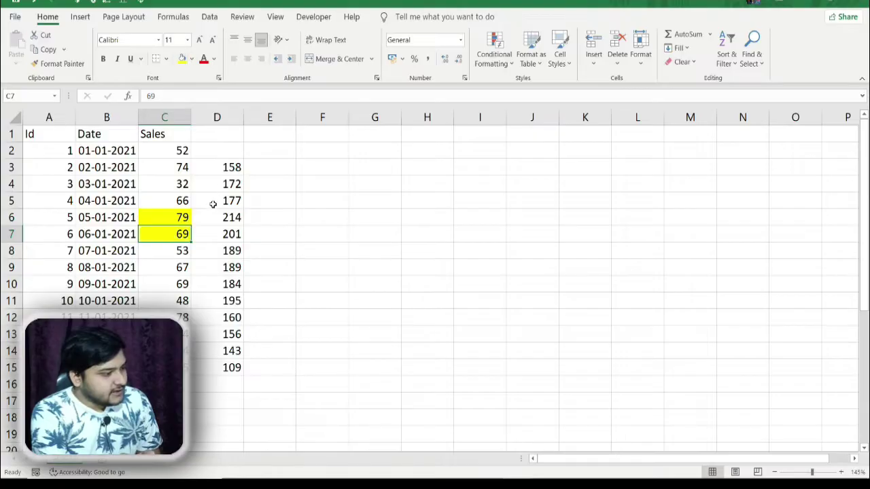
click(211, 218)
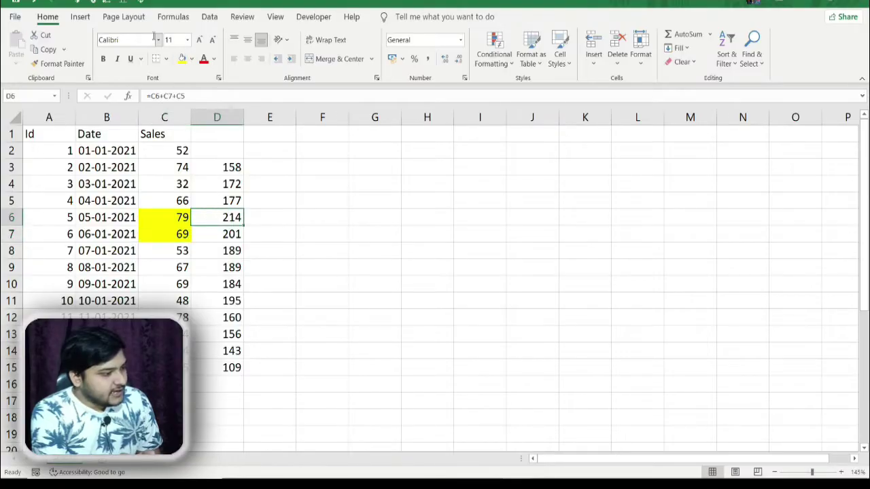
click(166, 202)
key(F4)
Select the highlighted C5:C7 range, review D6 and D3 formulas, then switch to the Partition diagram.
drag(166, 199, 169, 235)
click(209, 217)
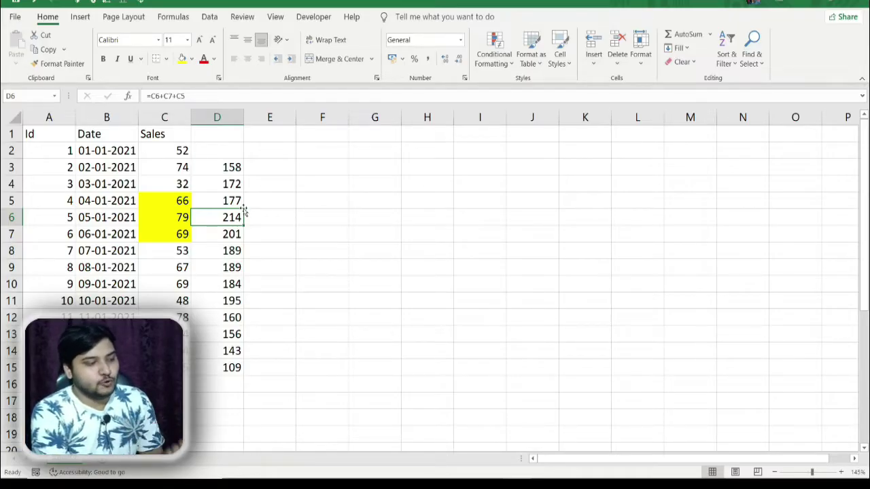
click(222, 173)
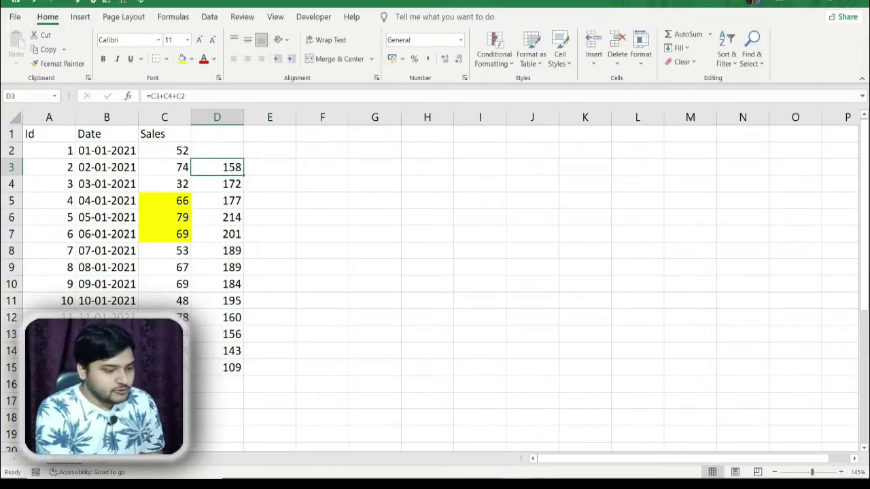
key(alt+Tab)
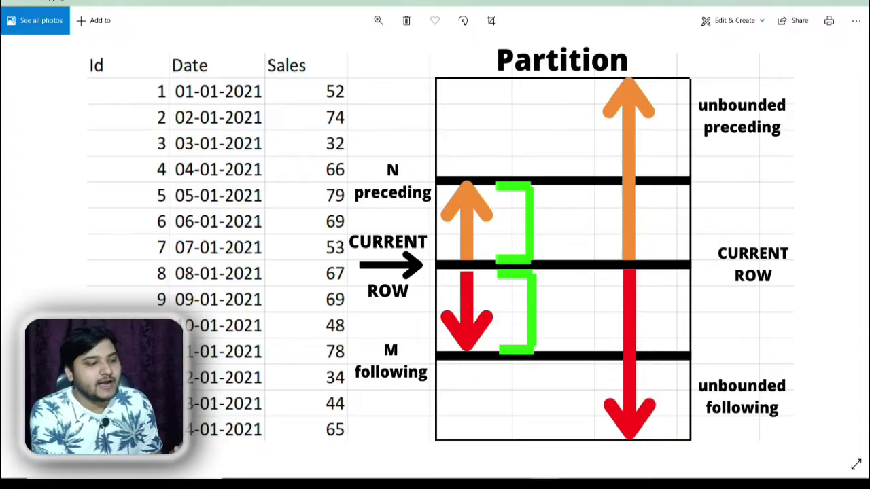
Study the Partition diagram, then switch back to the Excel sheet with the moving sums.
key(alt+Tab)
Compare the sales in C5, C6, C7 with the formulas in D6 and D5, then return to SSMS.
click(220, 216)
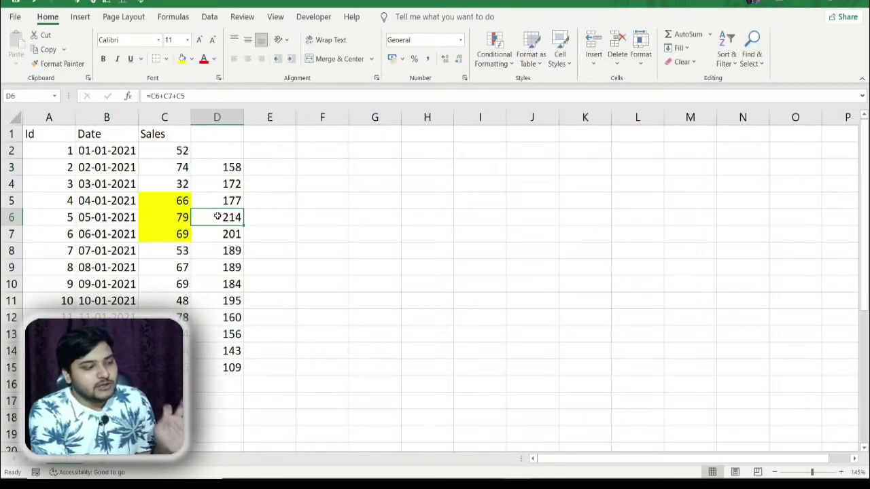
click(182, 216)
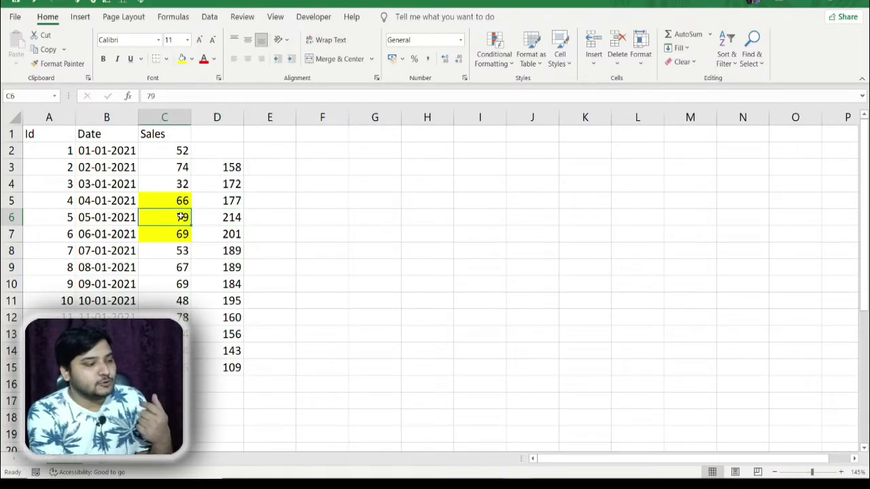
click(178, 201)
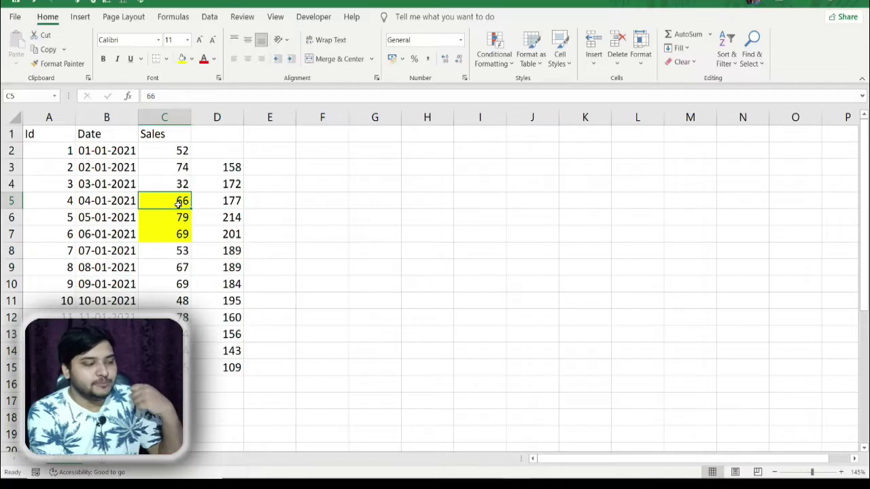
click(169, 220)
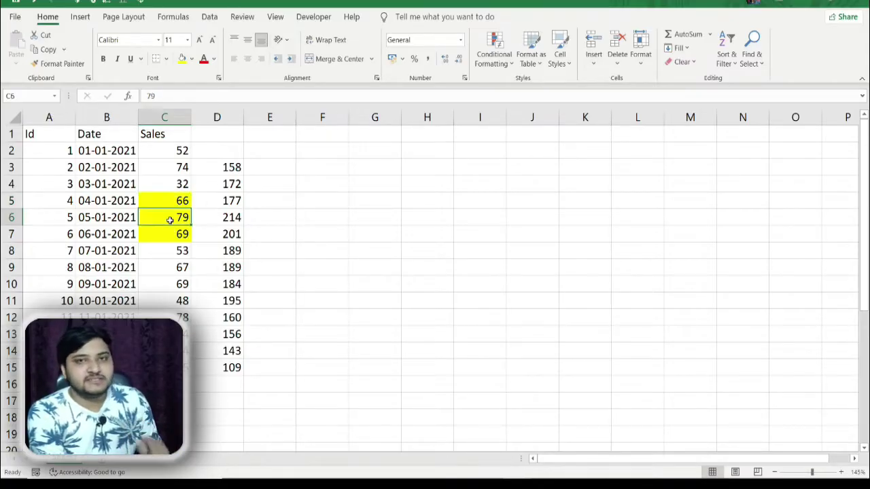
click(170, 231)
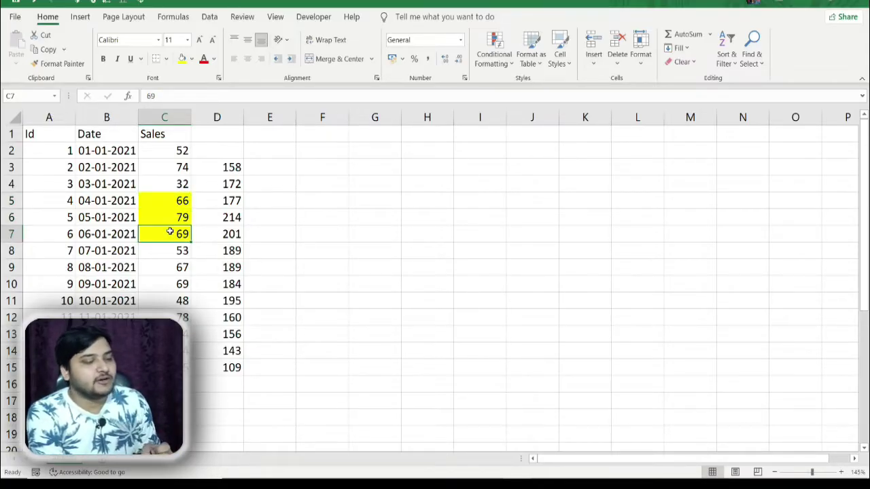
click(223, 216)
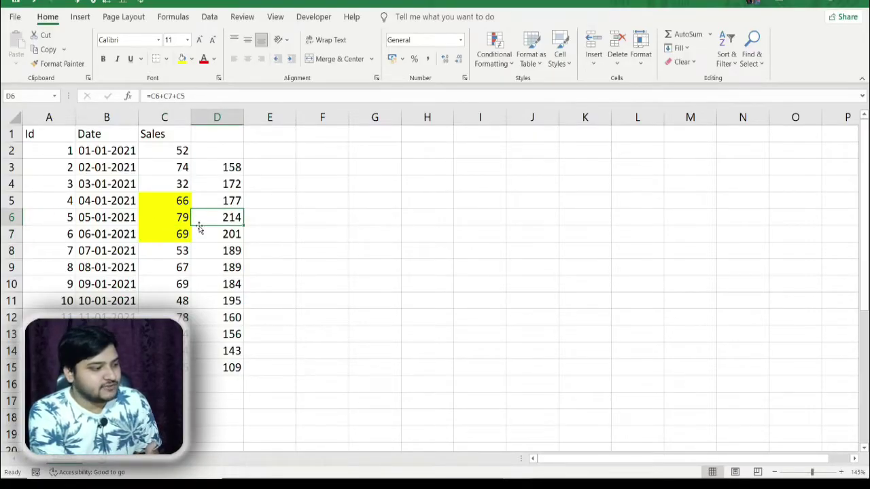
click(219, 196)
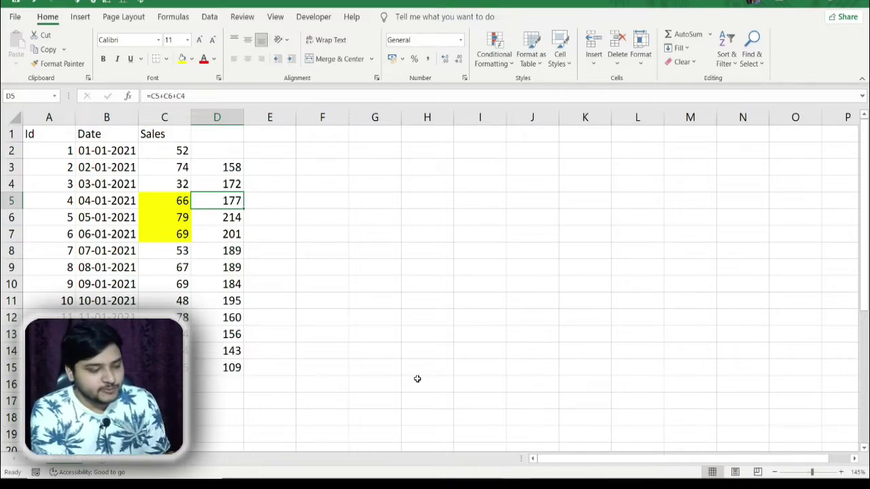
key(alt+Tab)
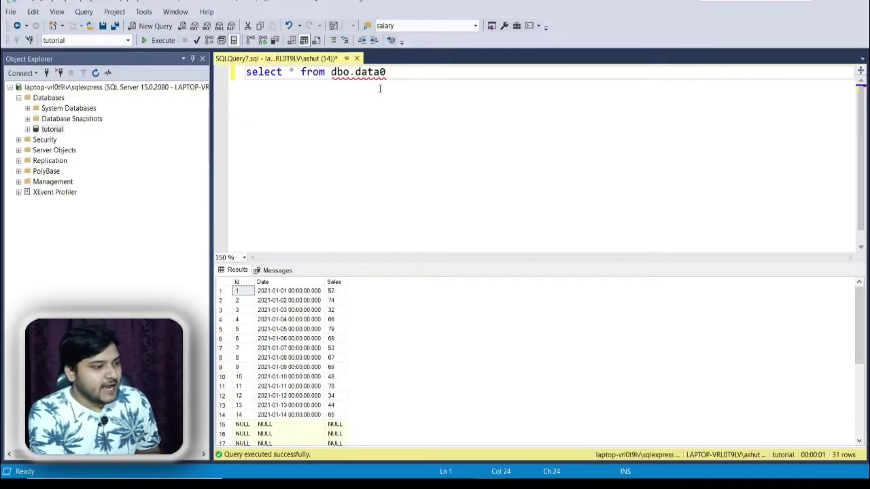
Add 'where sales is not null' to the dbo.data0 query and execute it.
scroll(326, 376, down, 5)
scroll(326, 375, up, 5)
scroll(326, 375, down, 5)
scroll(326, 375, up, 5)
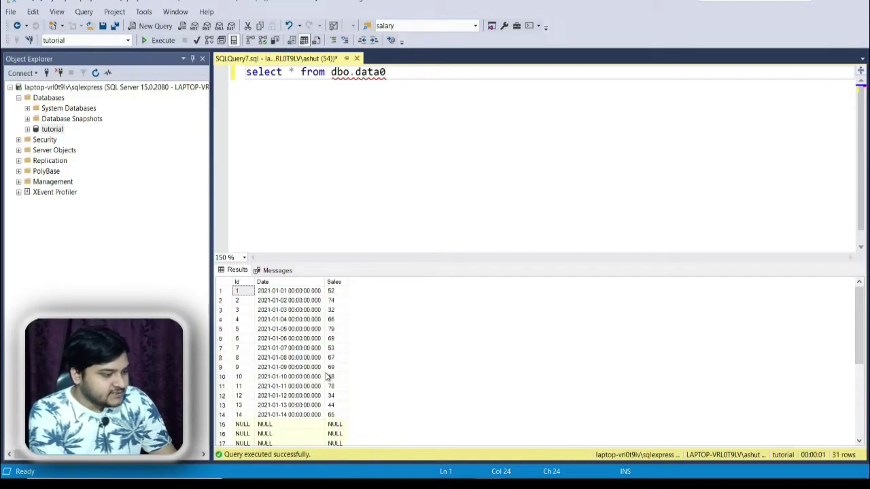
text(w)
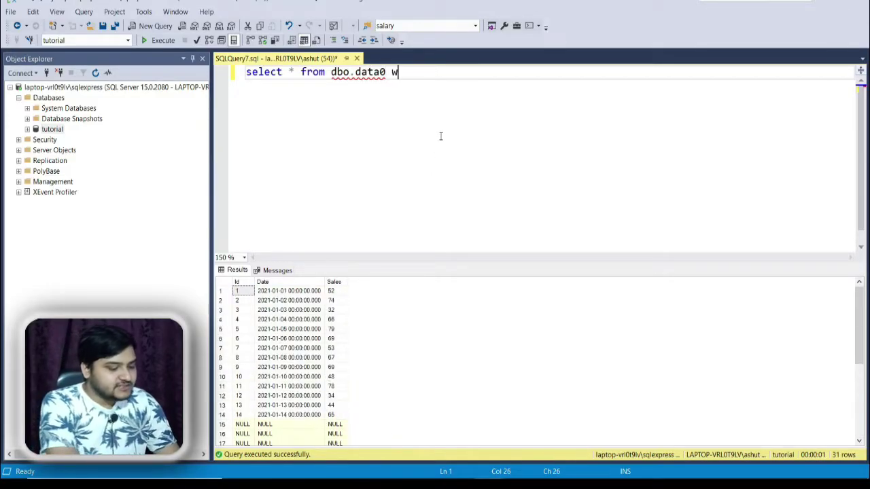
text(here )
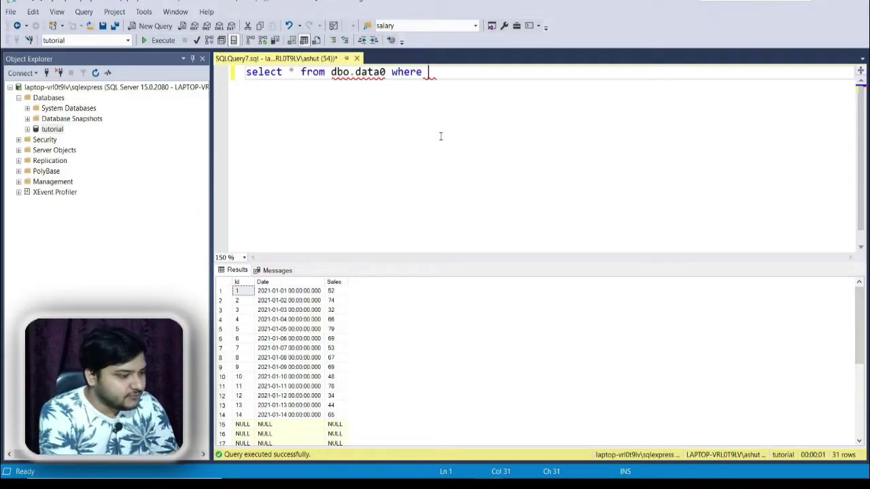
text(sales )
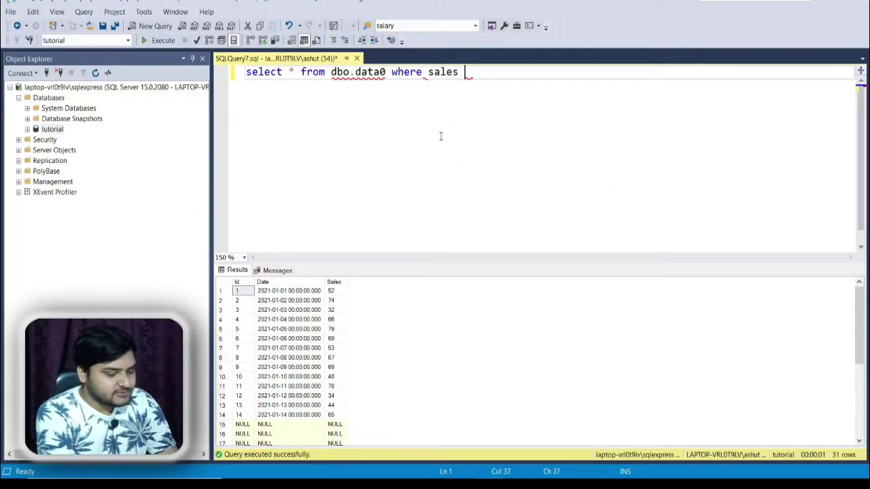
text(!=)
key(BackSpace)
key(BackSpace)
key(BackSpace)
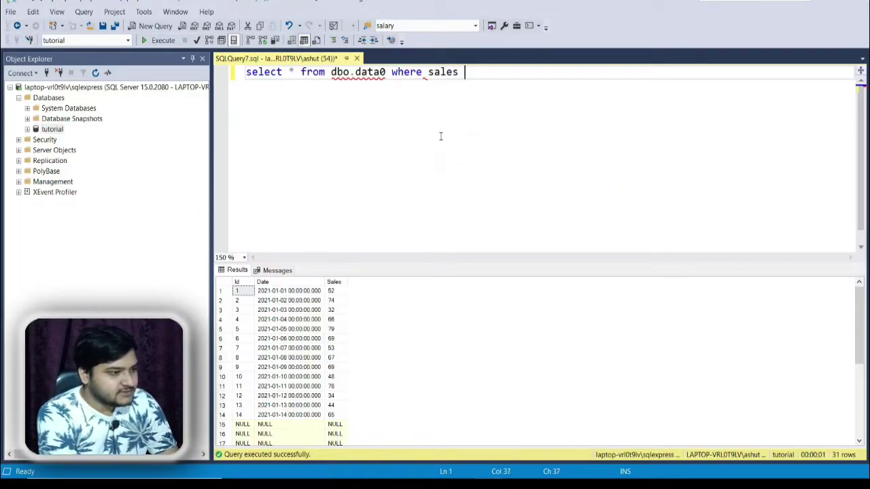
text(is not null)
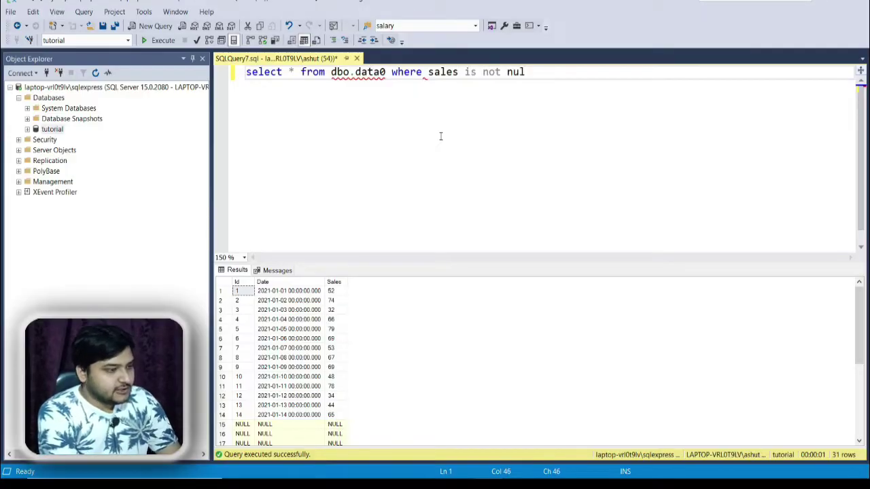
click(149, 41)
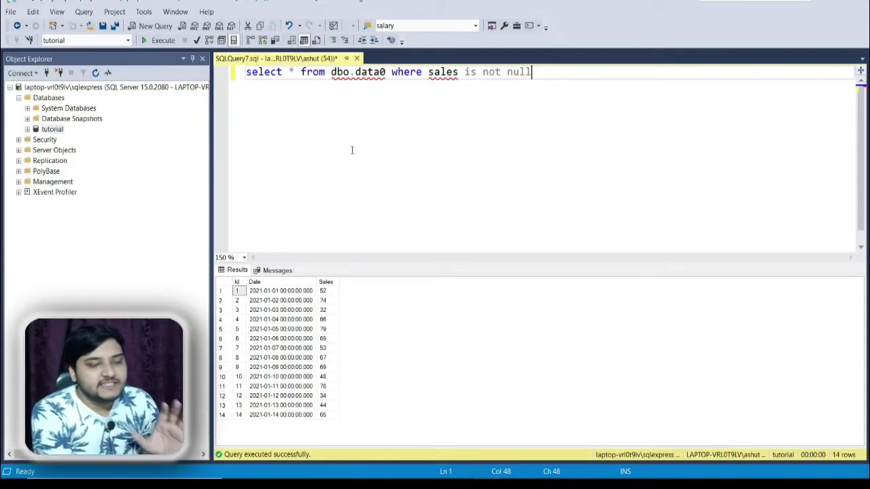
Insert ',sum(sales) over(order by' after select *, then switch to the Excel sheet.
click(293, 72)
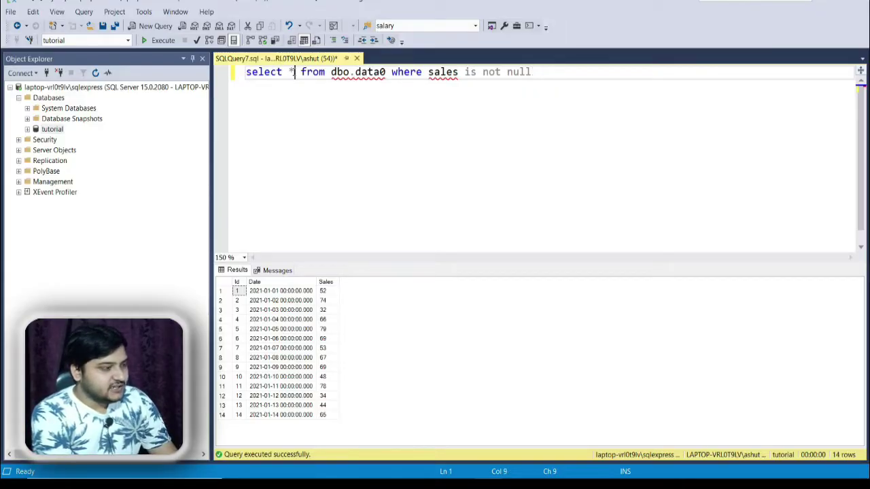
key(BackSpace)
text(,)
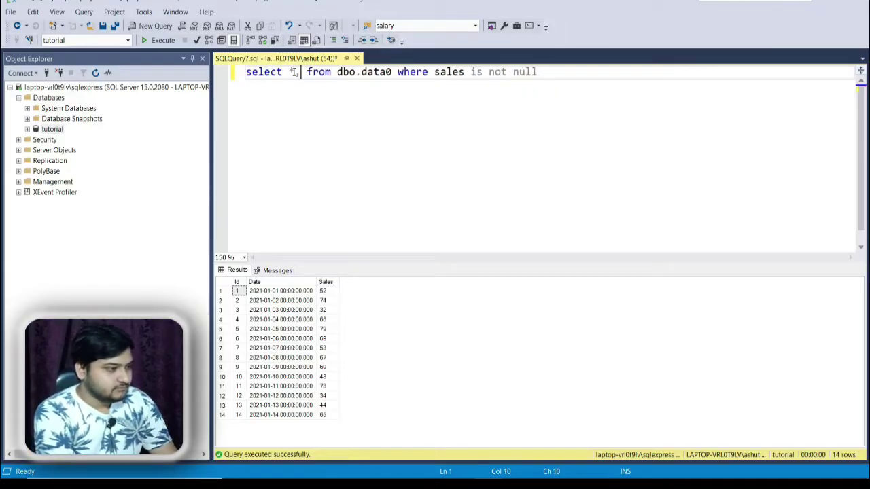
text(sum()
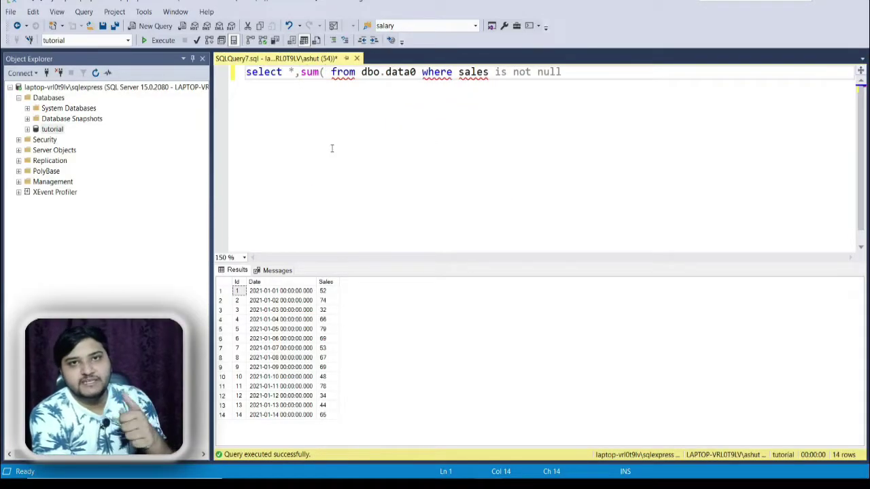
text(sales) )
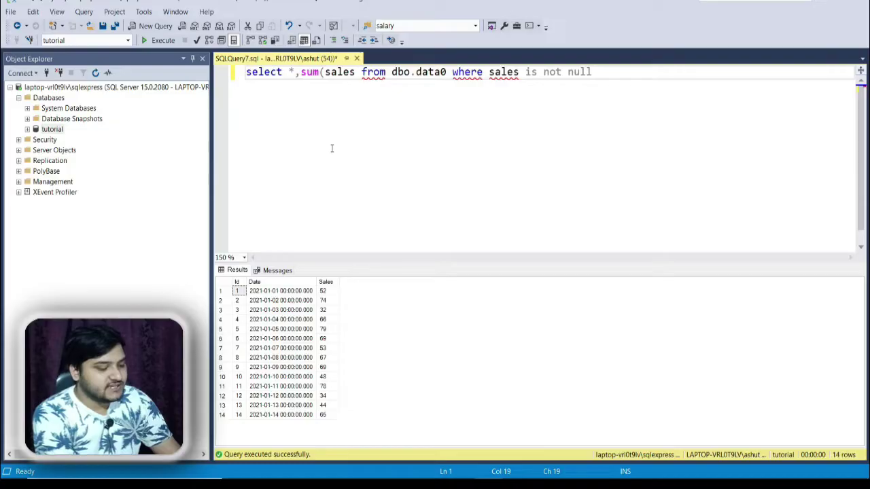
text(over(order by)
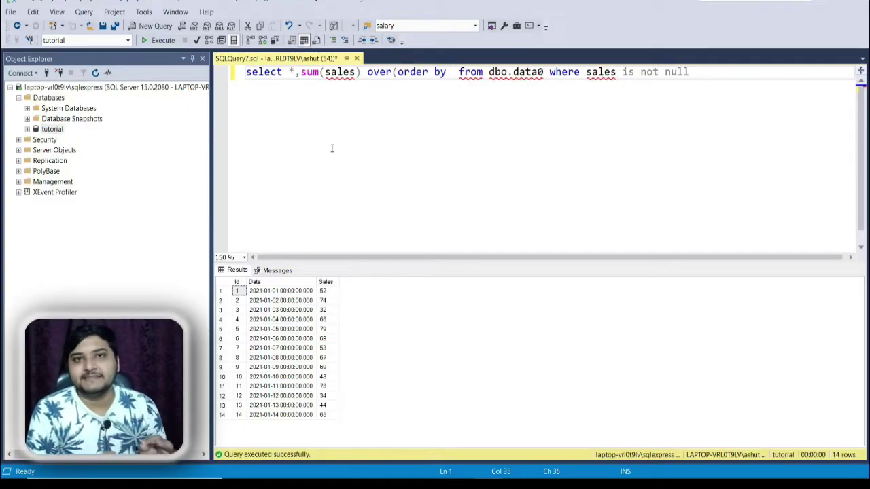
key(alt+Tab)
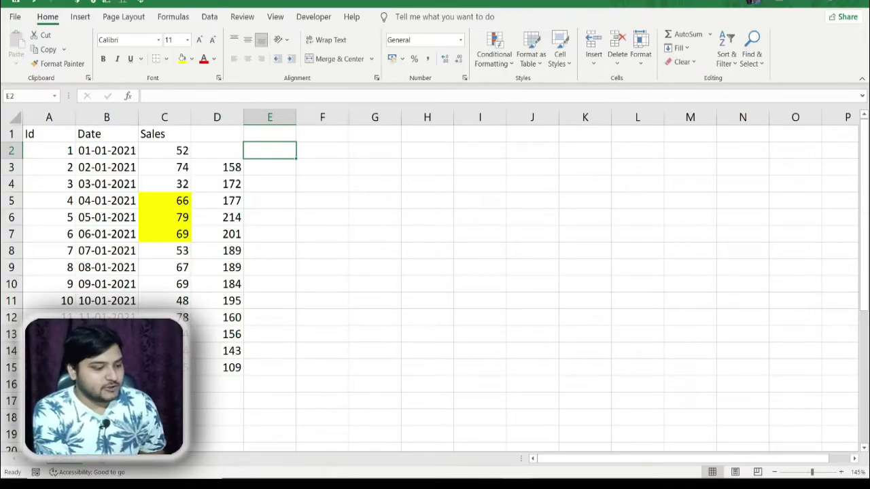
Continue the window clause with 'date rows between' in SSMS, then view the Partition diagram.
key(alt+Tab)
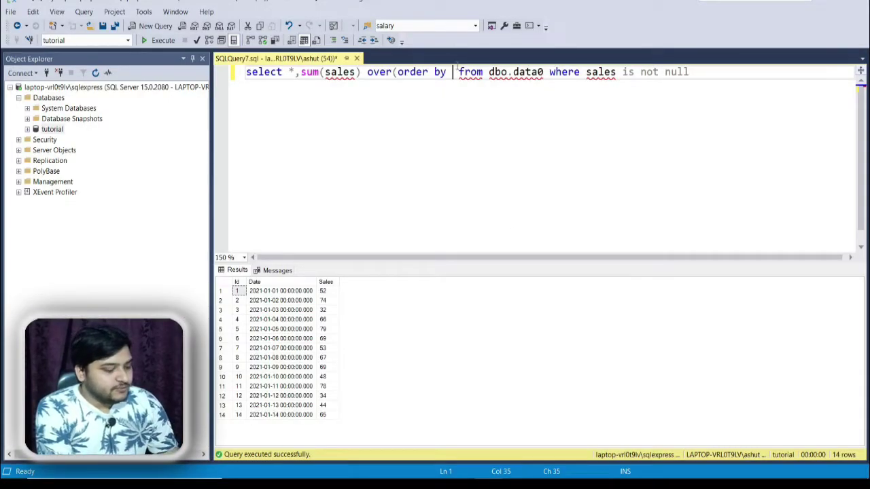
text(date)
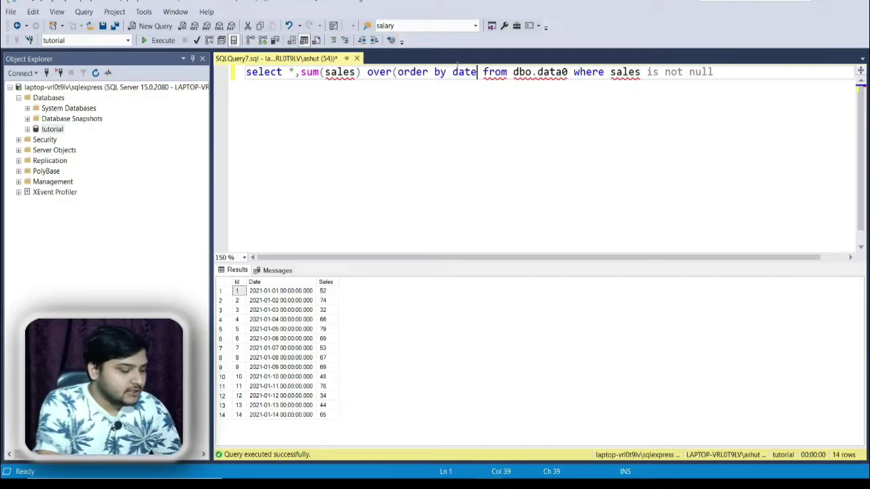
text(rows)
text(between)
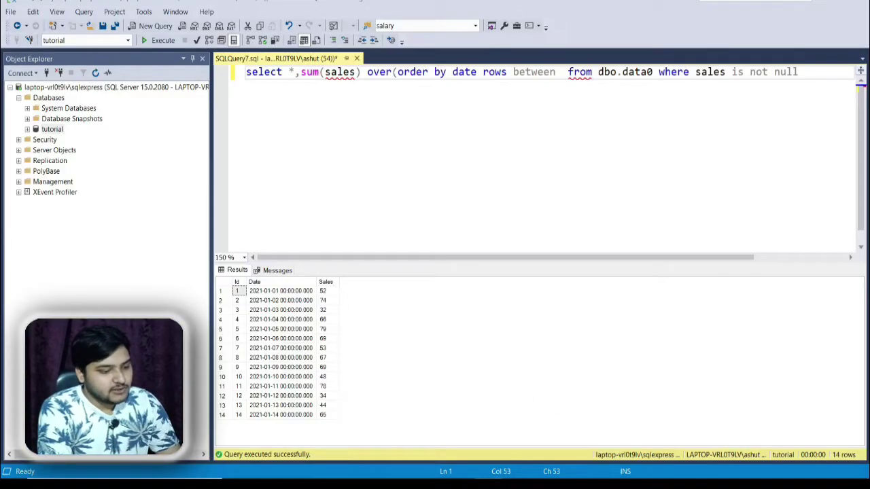
key(alt+Tab)
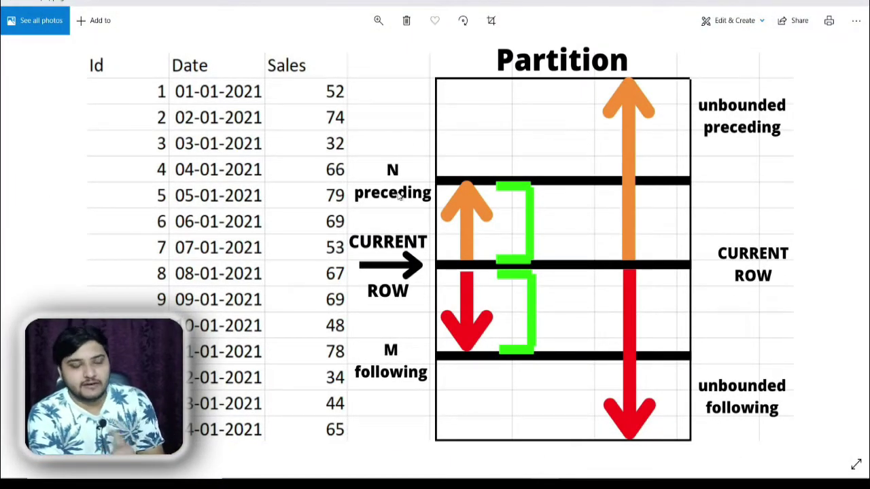
Type '1 preceding' after rows between in SSMS, then return to the Partition diagram.
key(alt+Tab)
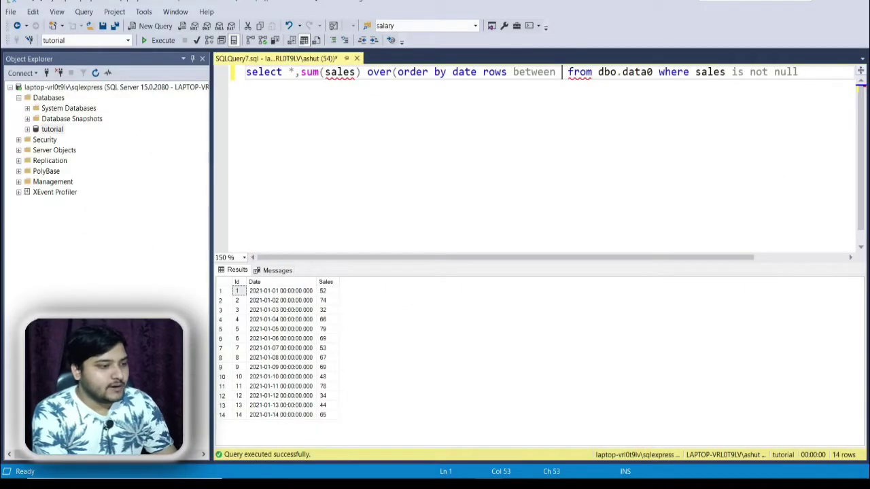
text(1 preced)
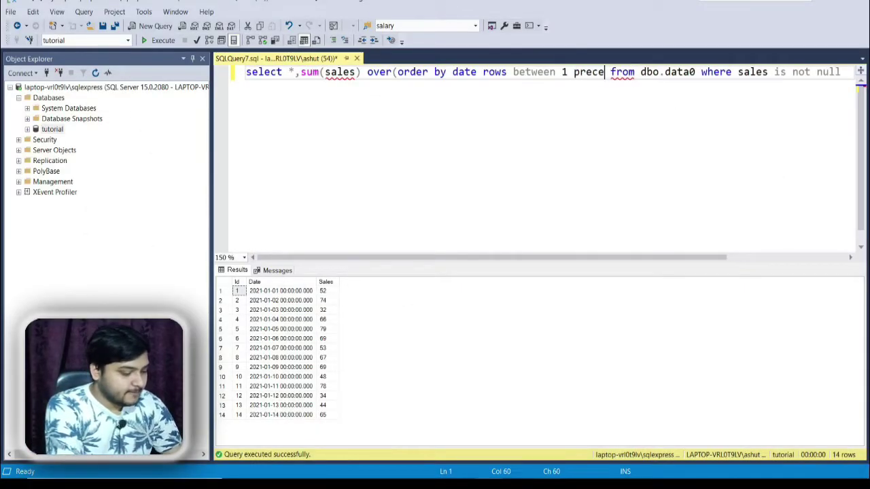
text(ing)
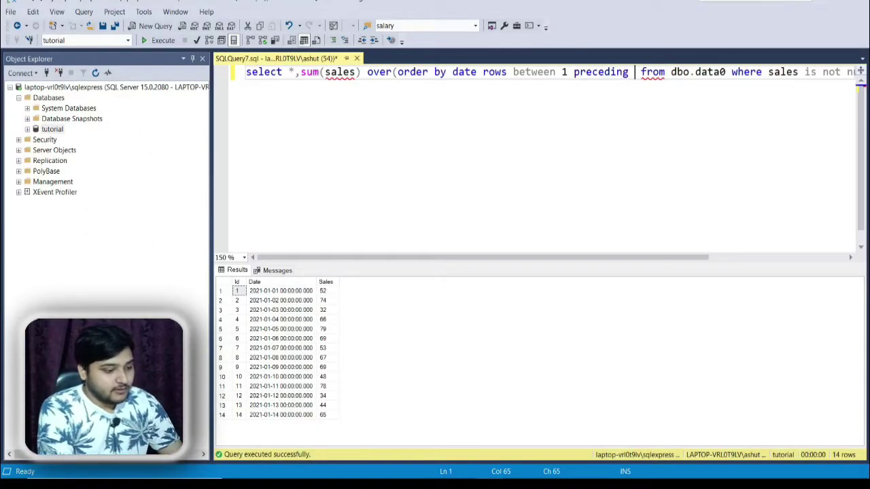
key(alt+Tab)
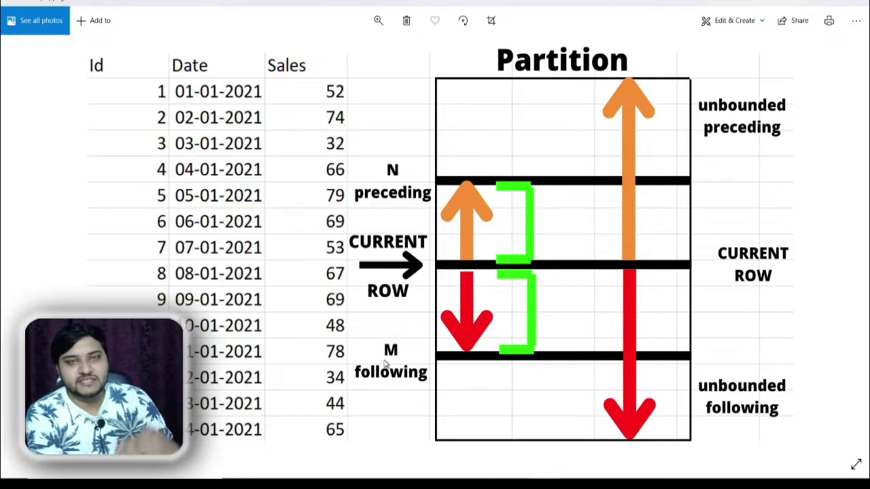
Complete the frame as 'rows between 1 preceding and 1 following' and move 'from' to a second line.
key(alt+Tab)
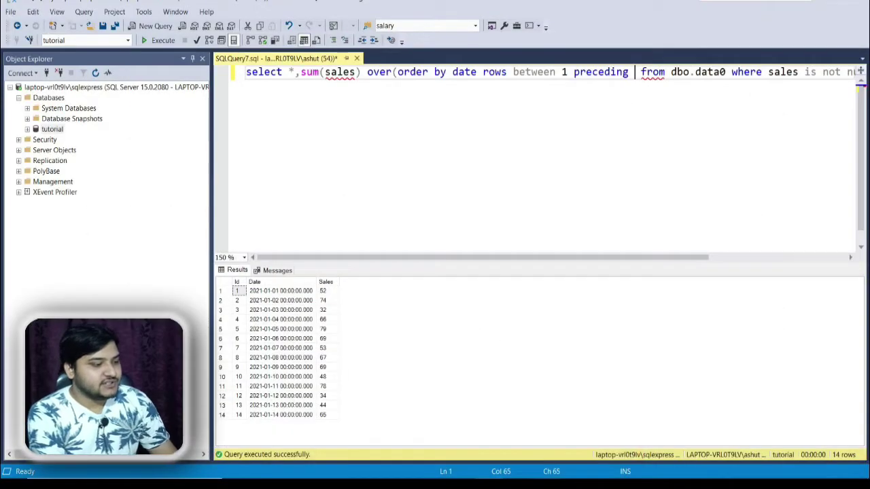
text(1 following)
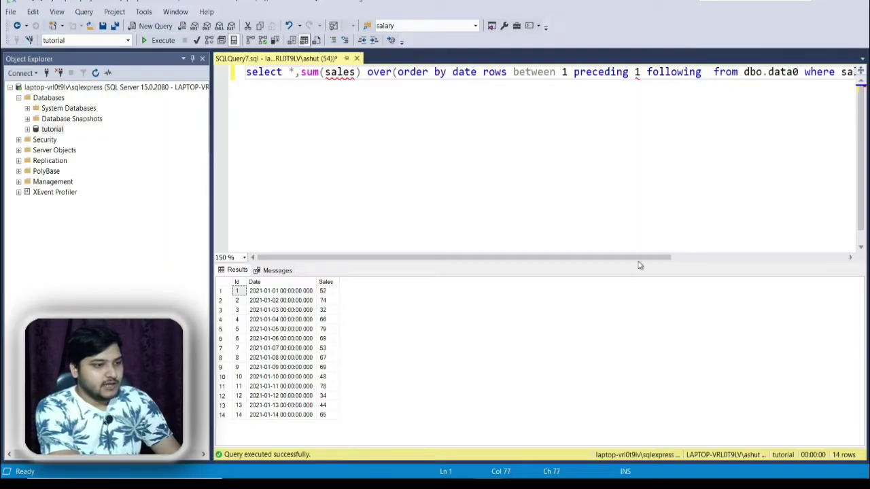
click(629, 72)
text(and)
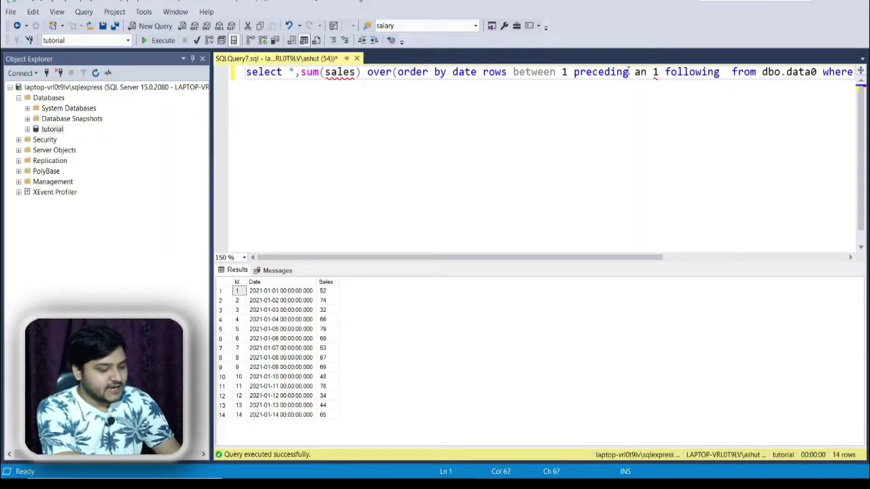
key(BackSpace)
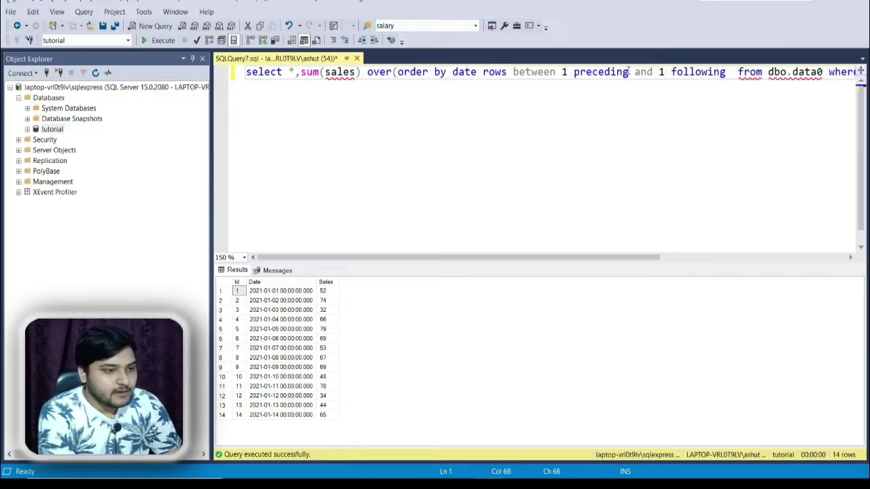
key(Return)
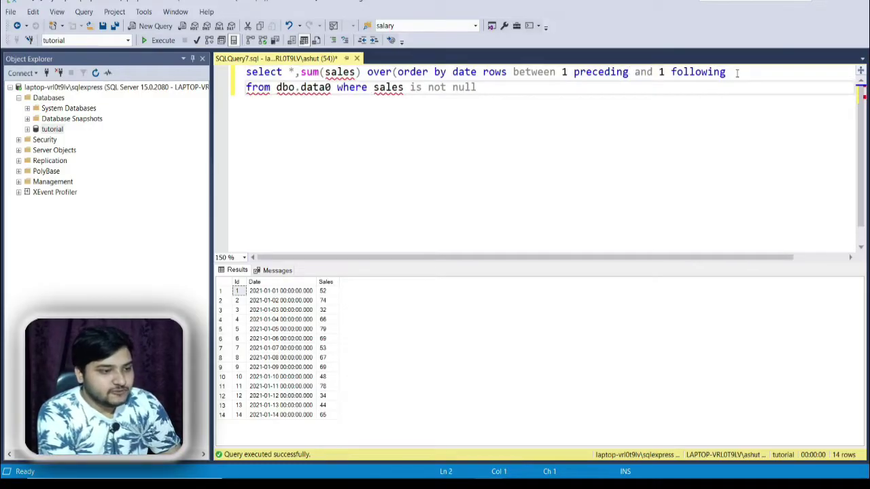